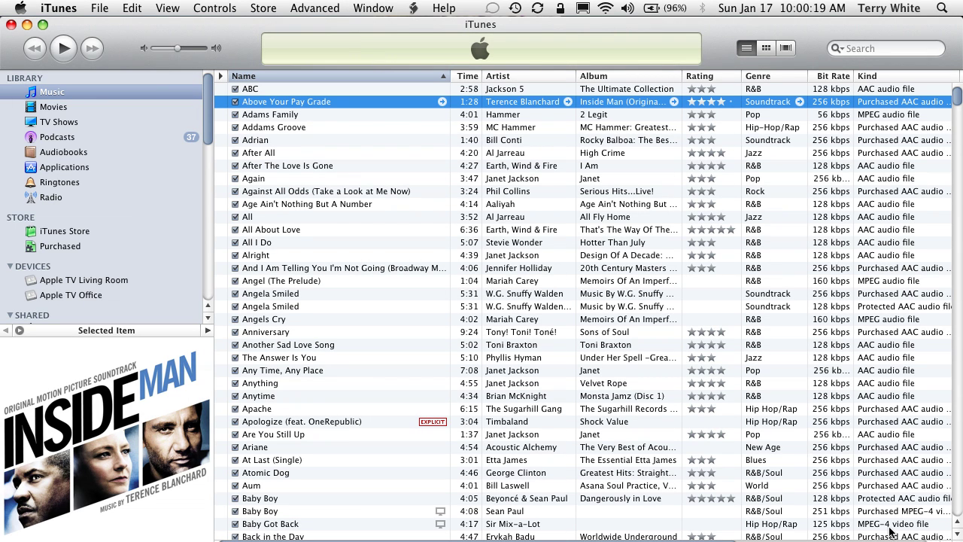
Play the first seconds of the track Above Your Pay Grade and pause it.
key(ctrl+super+z)
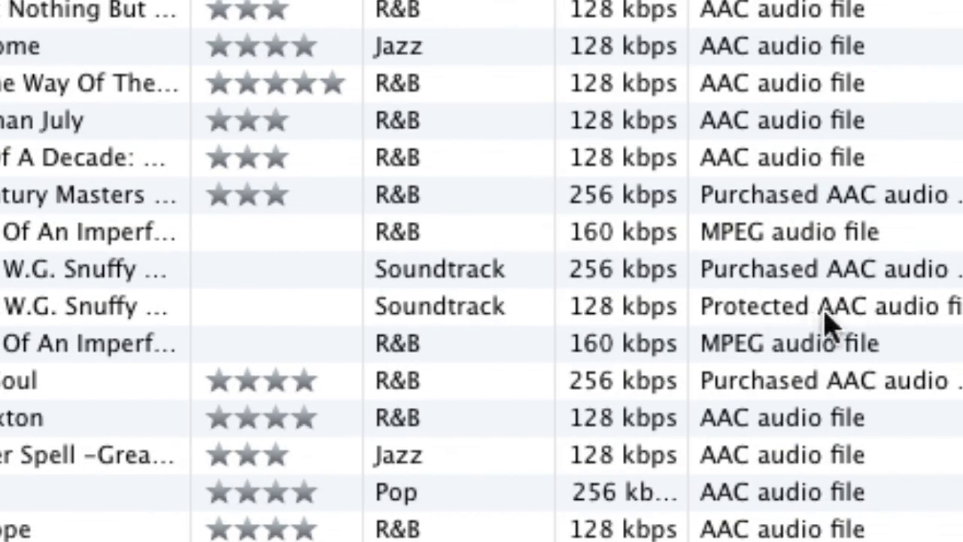
click(769, 318)
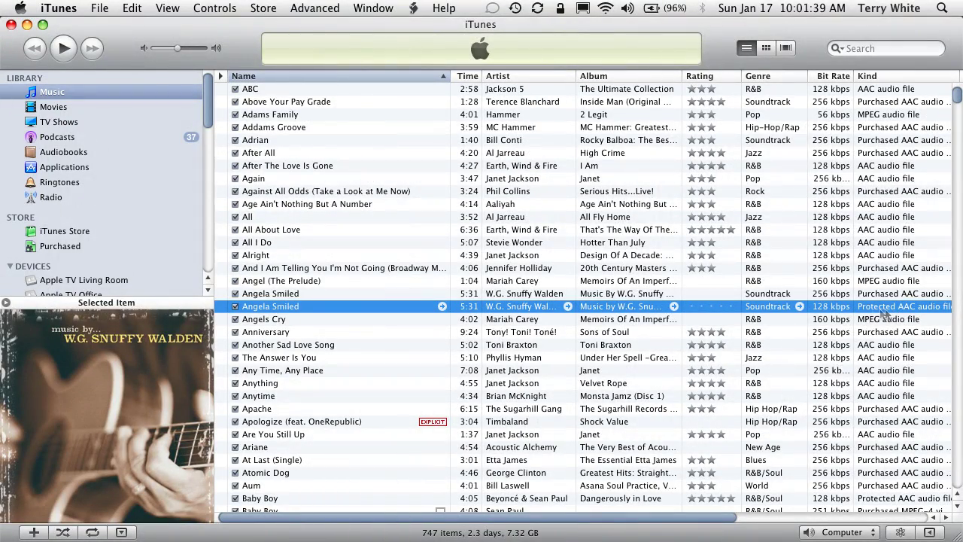
click(882, 104)
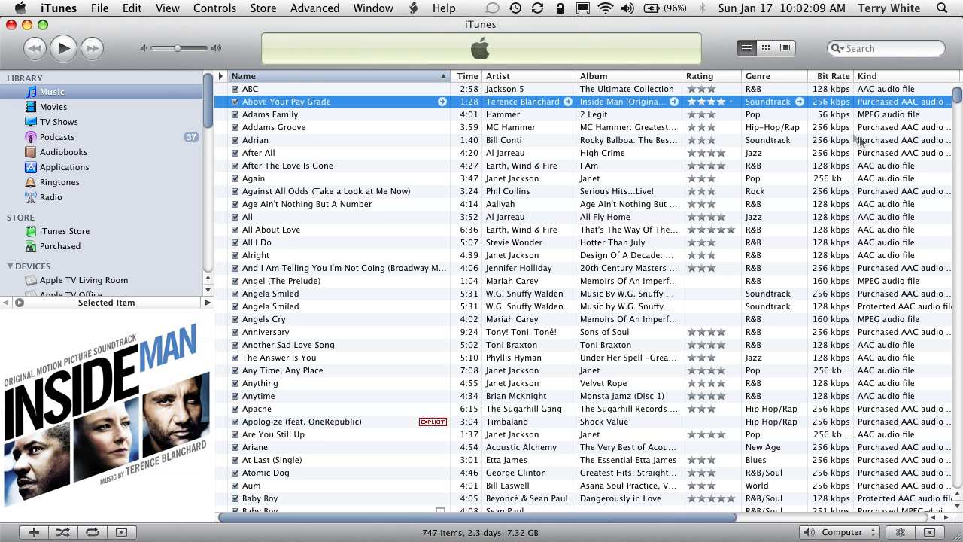
double_click(338, 104)
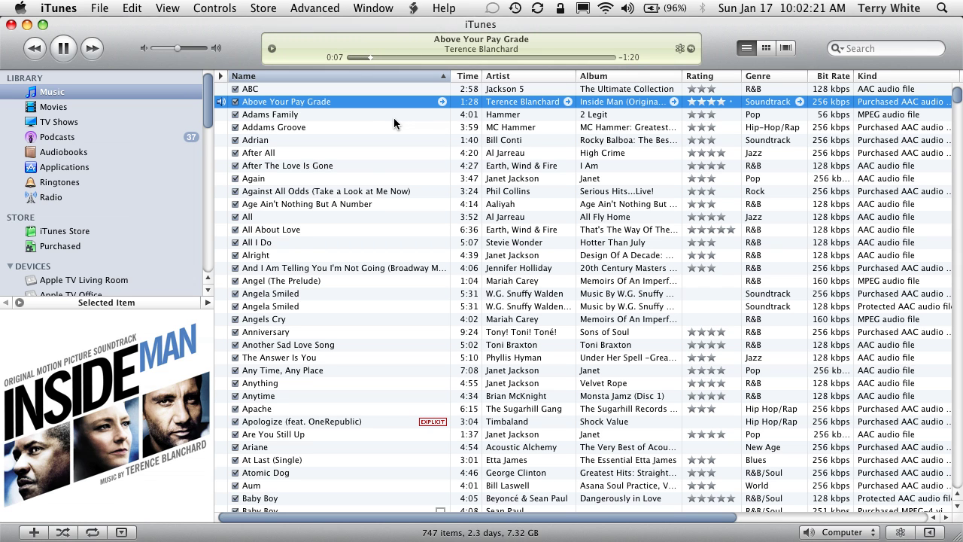
key(space)
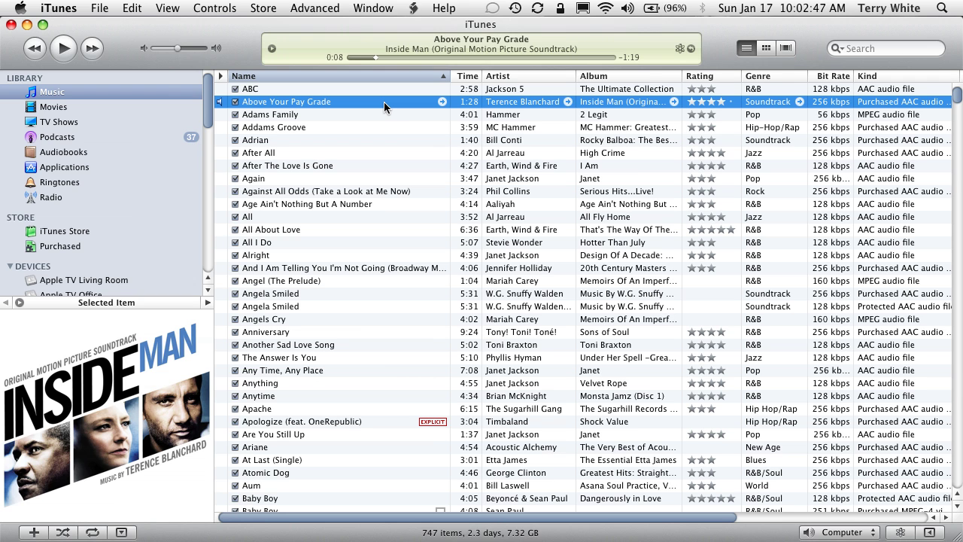
Enable a custom start time of 0:09 in the playback options of Above Your Pay Grade.
click(101, 11)
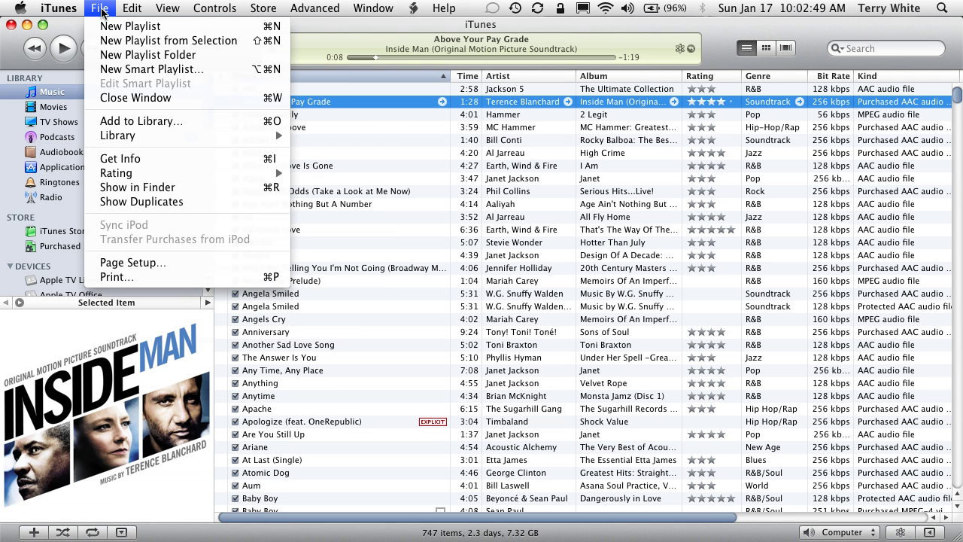
click(153, 163)
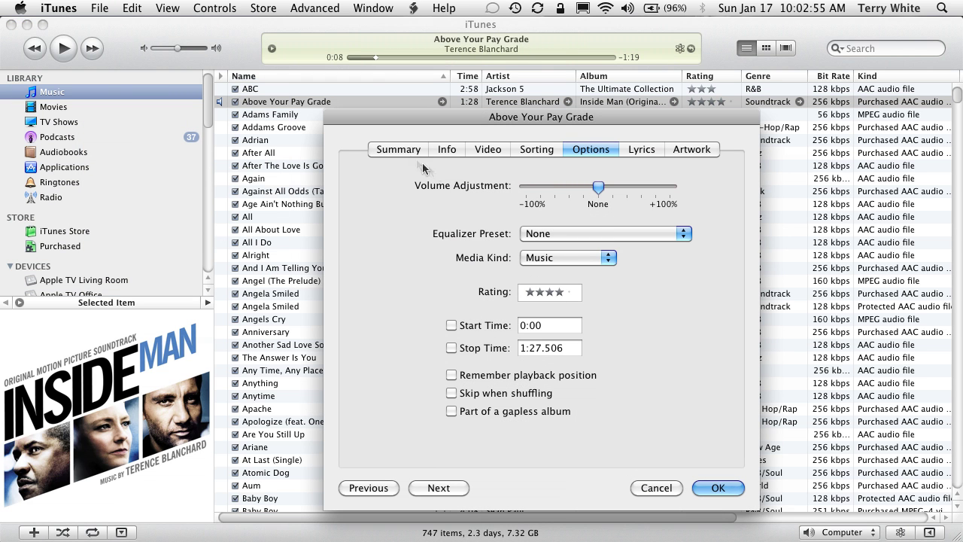
click(400, 150)
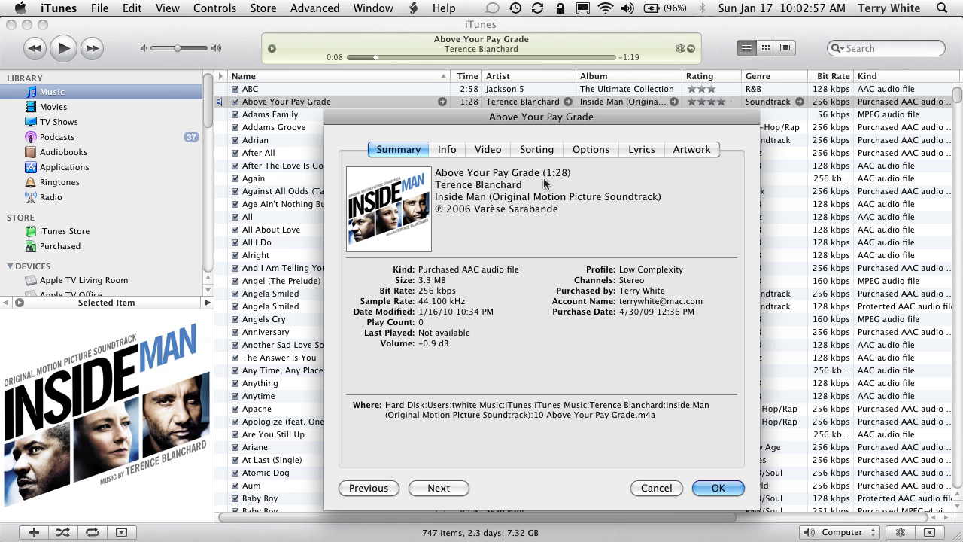
click(595, 150)
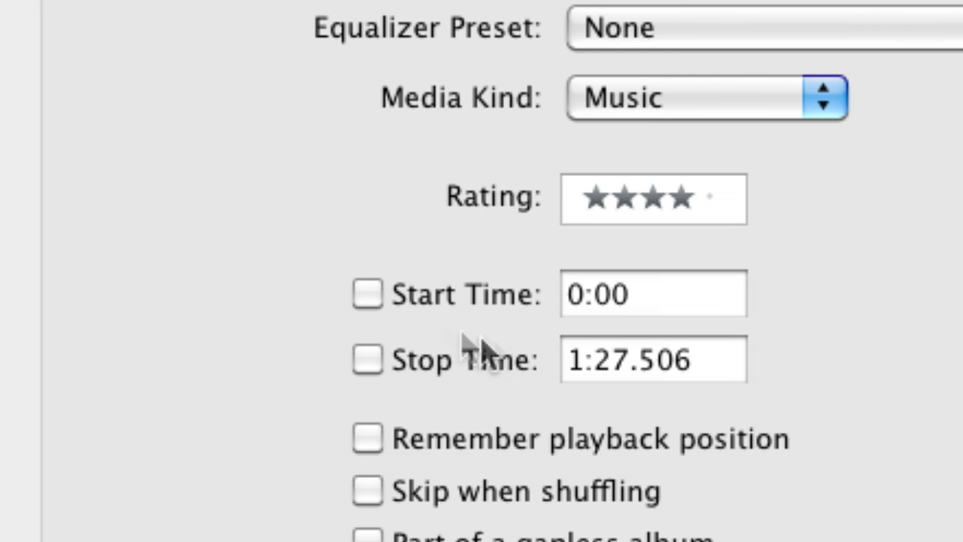
click(376, 293)
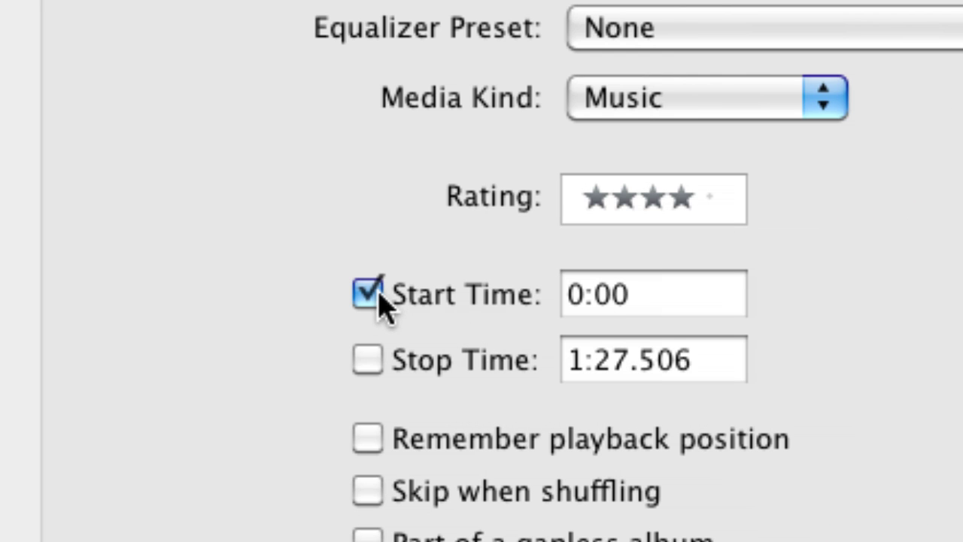
click(629, 297)
key(BackSpace)
text(9)
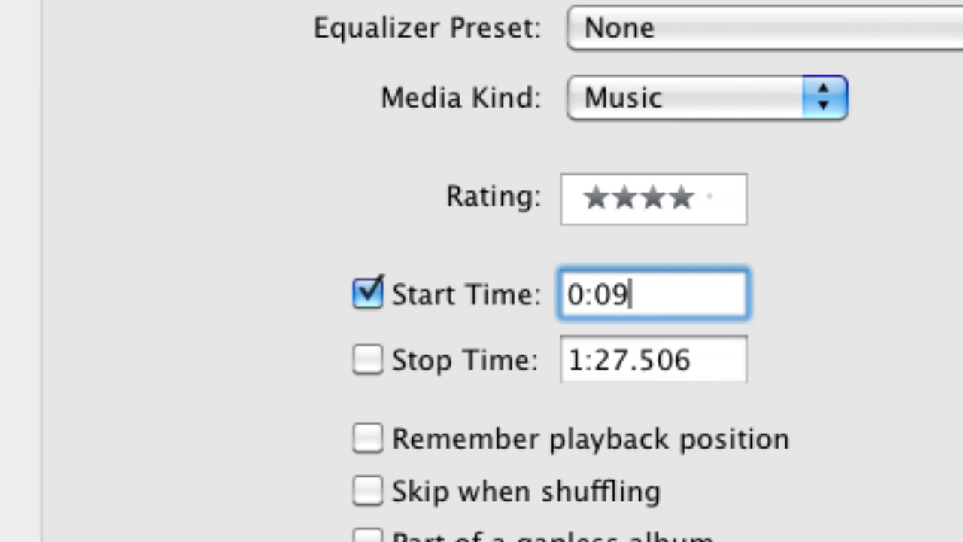
Enable a custom stop time of 0:39 for the track and apply the options.
click(369, 362)
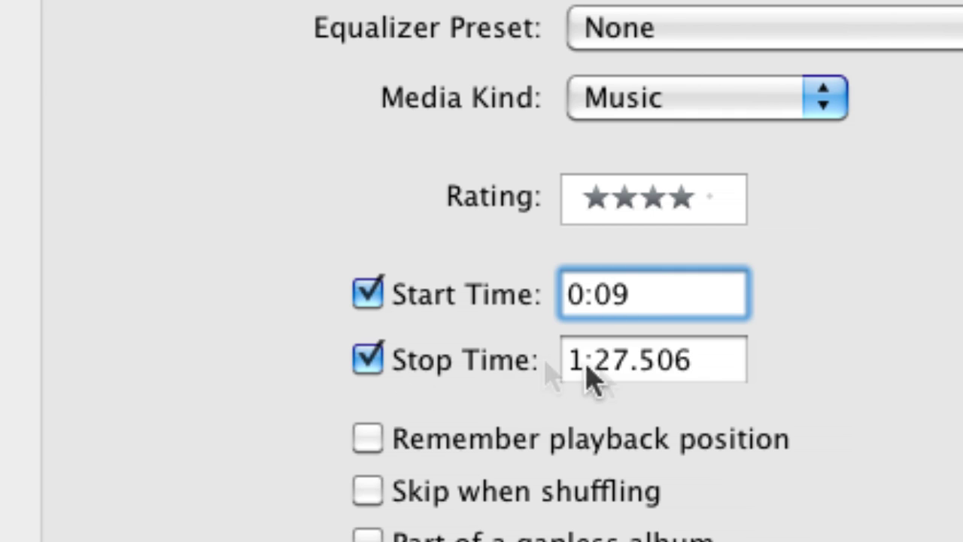
triple_click(698, 368)
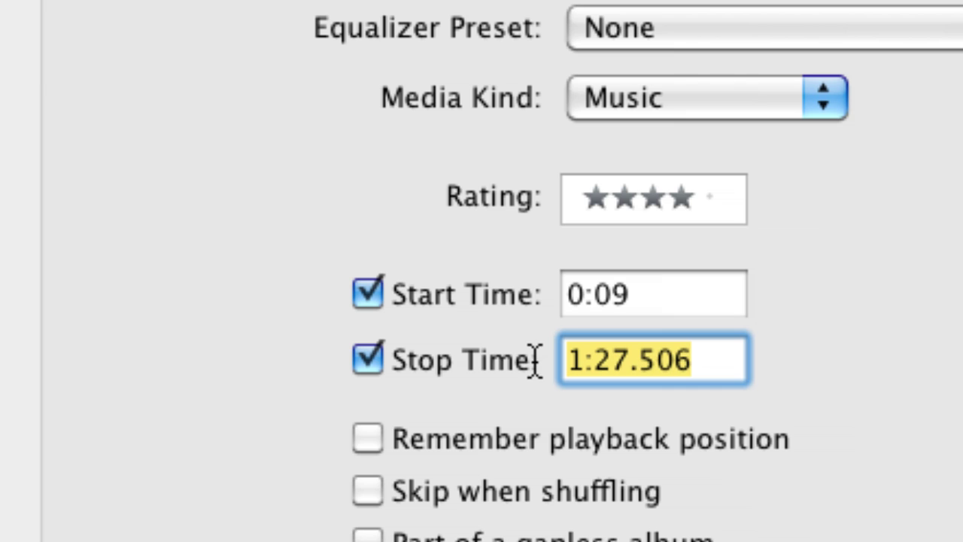
text(0:39)
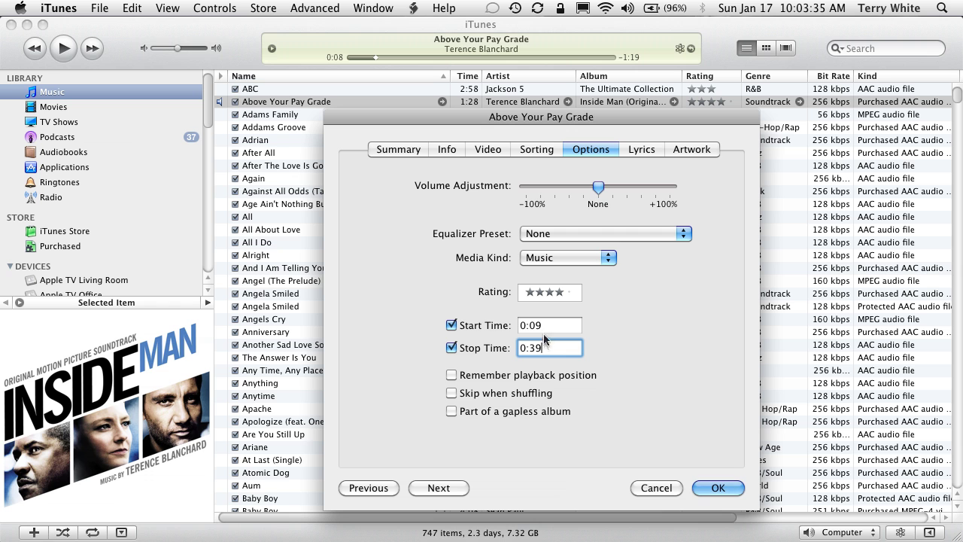
click(738, 487)
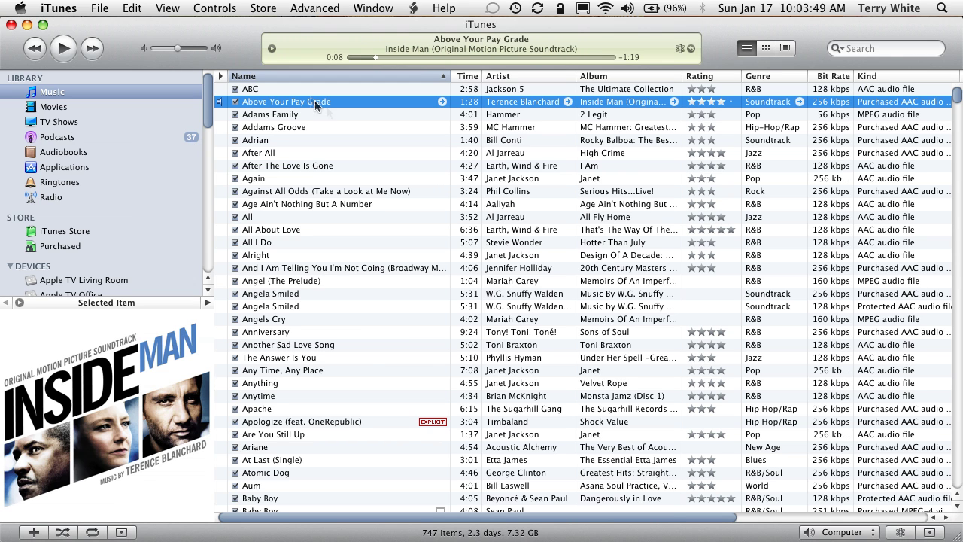
Check the encoder and quality used for importing audio in the preferences, leaving them without changes.
click(104, 9)
mouse_move(76, 9)
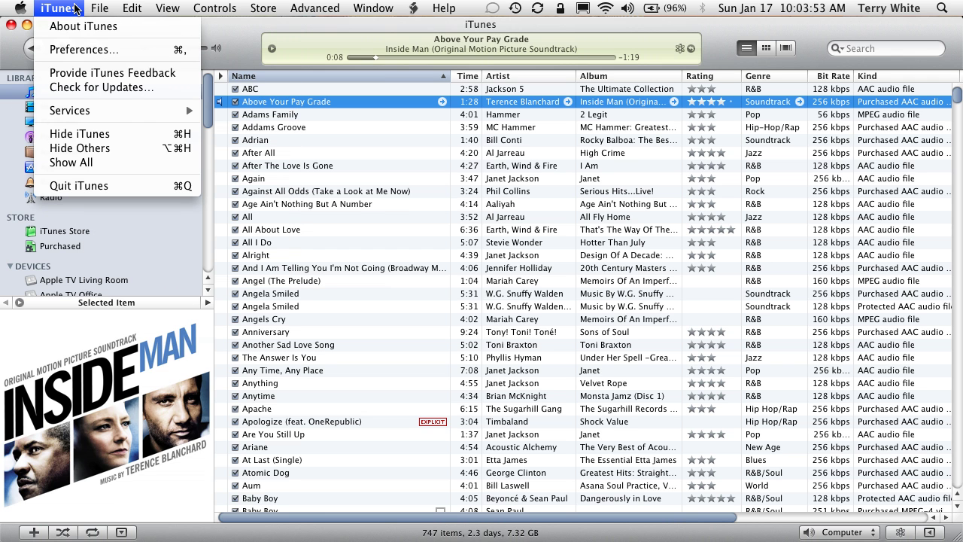
click(83, 49)
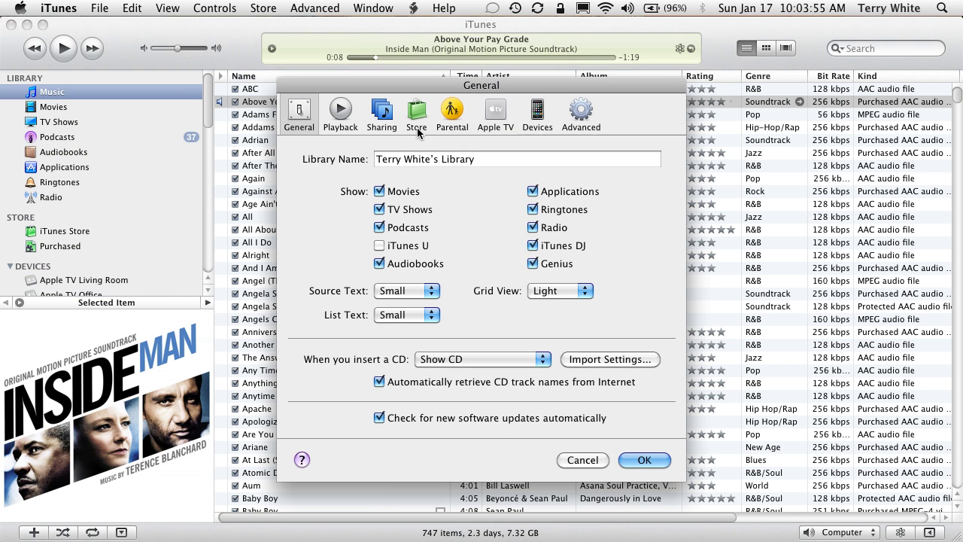
click(618, 362)
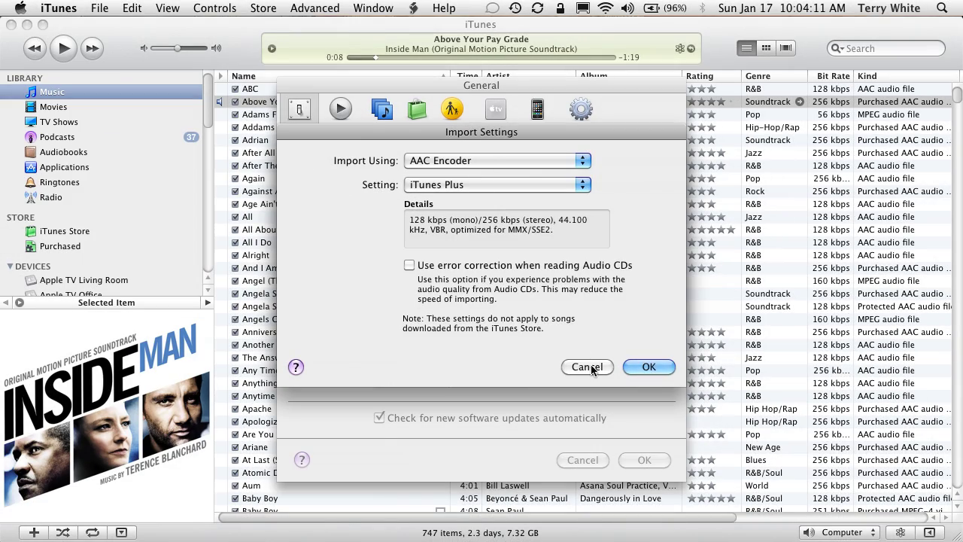
click(590, 364)
click(584, 460)
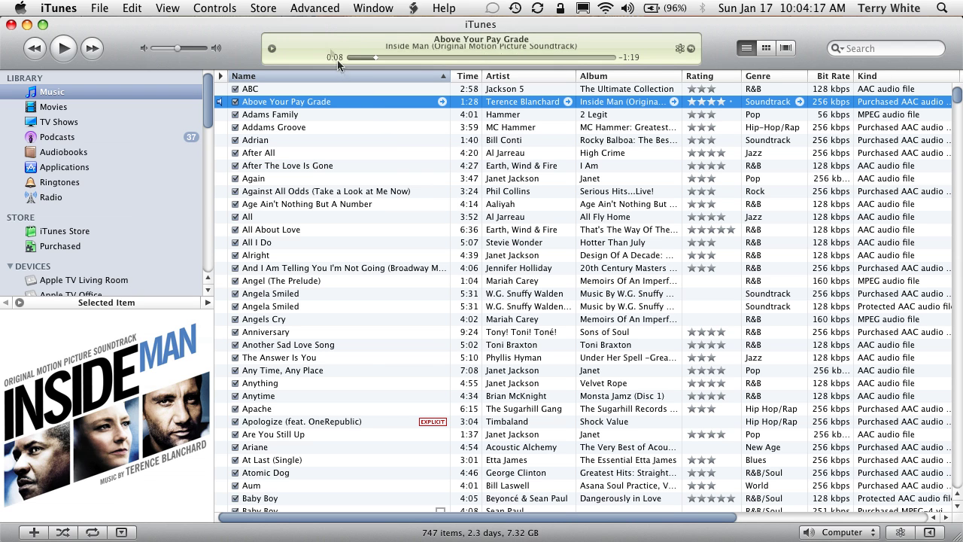
Create an AAC version of the trimmed Above Your Pay Grade track.
click(310, 9)
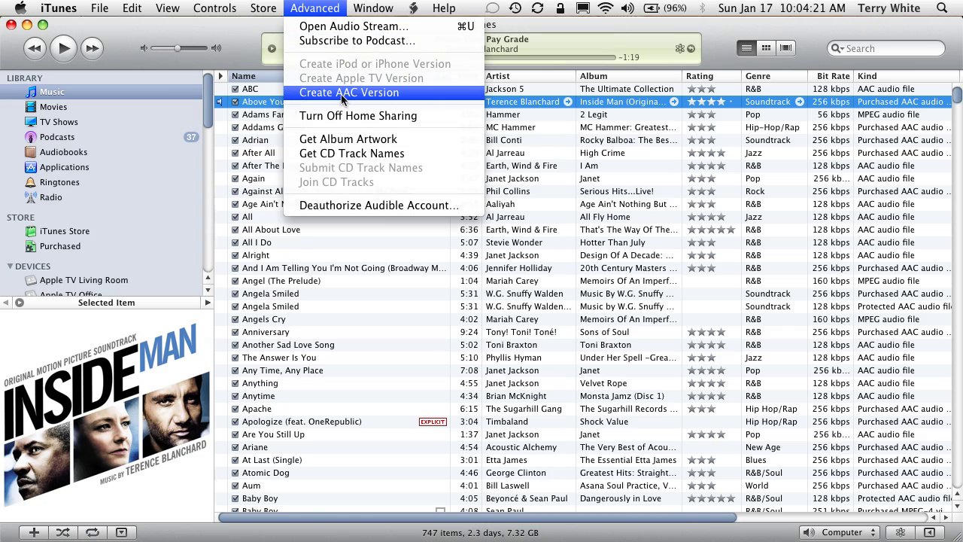
key(alt)
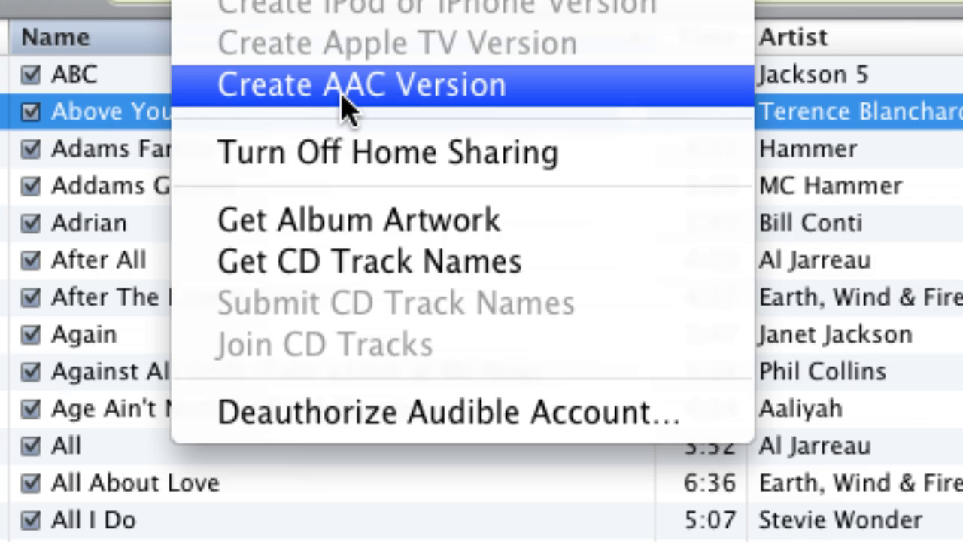
key(alt)
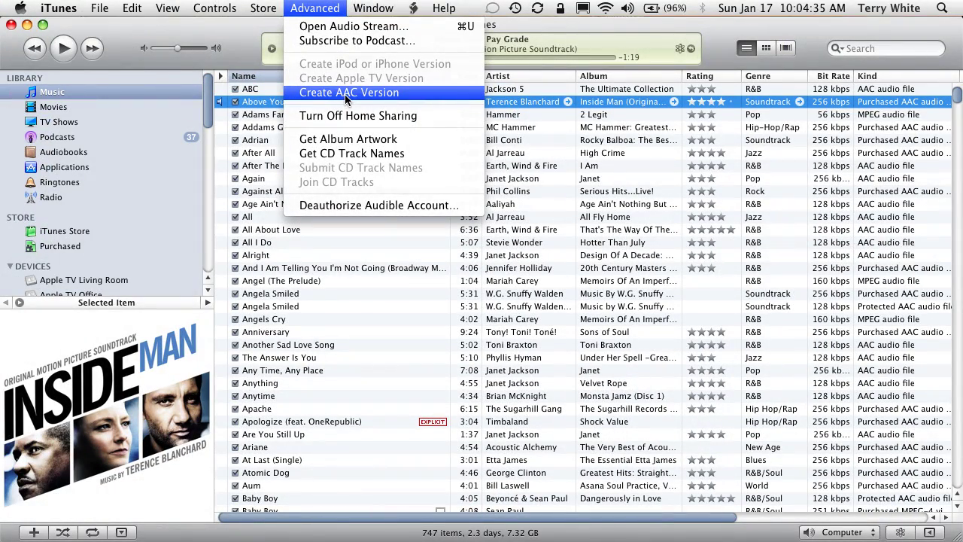
key(alt)
click(347, 93)
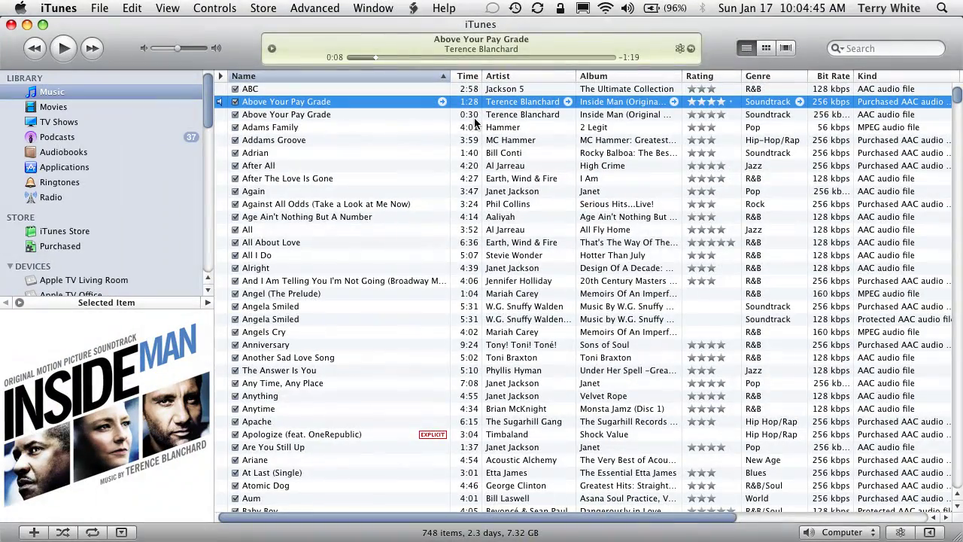
Rename the shortened copy of the track as Above Your Pay Grade Ringtone.
click(326, 112)
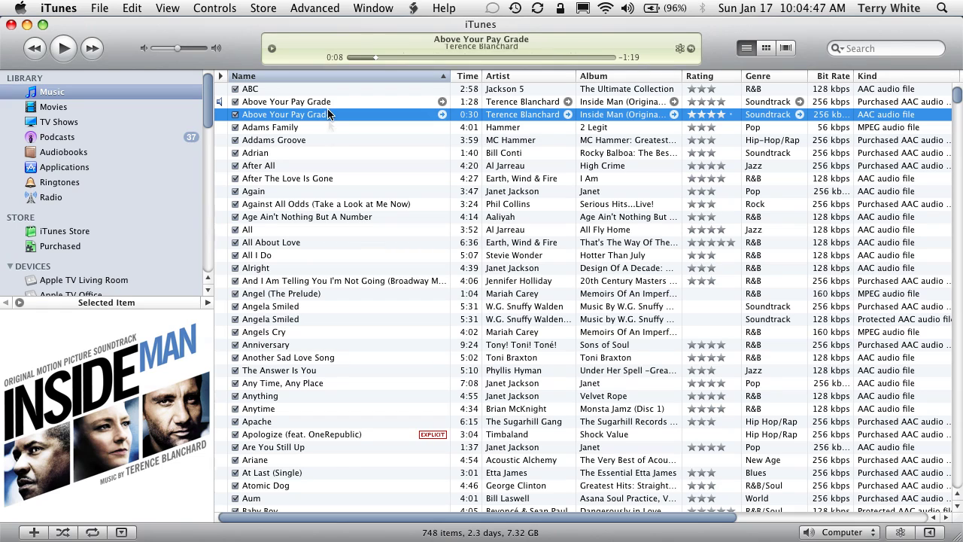
click(330, 115)
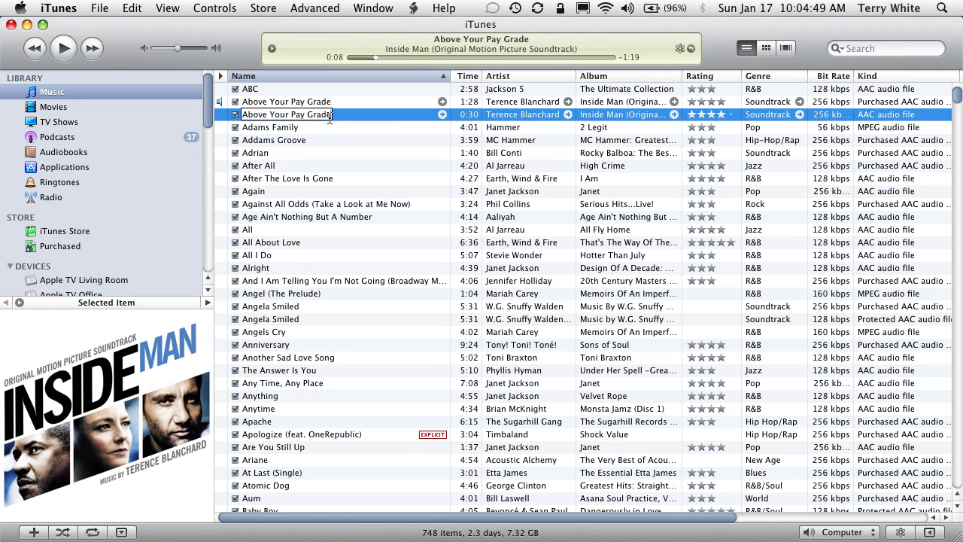
text(Ringtone)
key(Return)
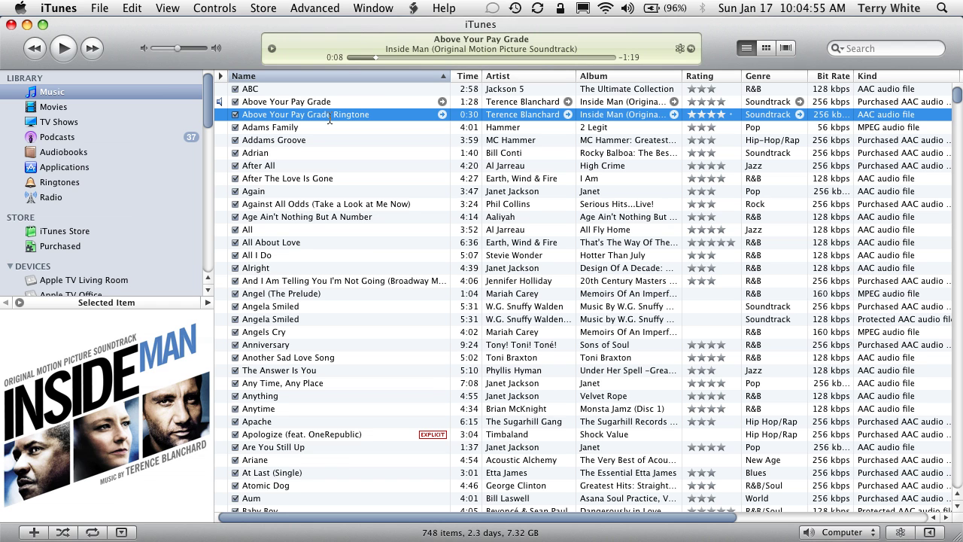
Filter the music library by "abov" and reveal the file of Above Your Pay Grade Ringtone in Finder.
click(870, 48)
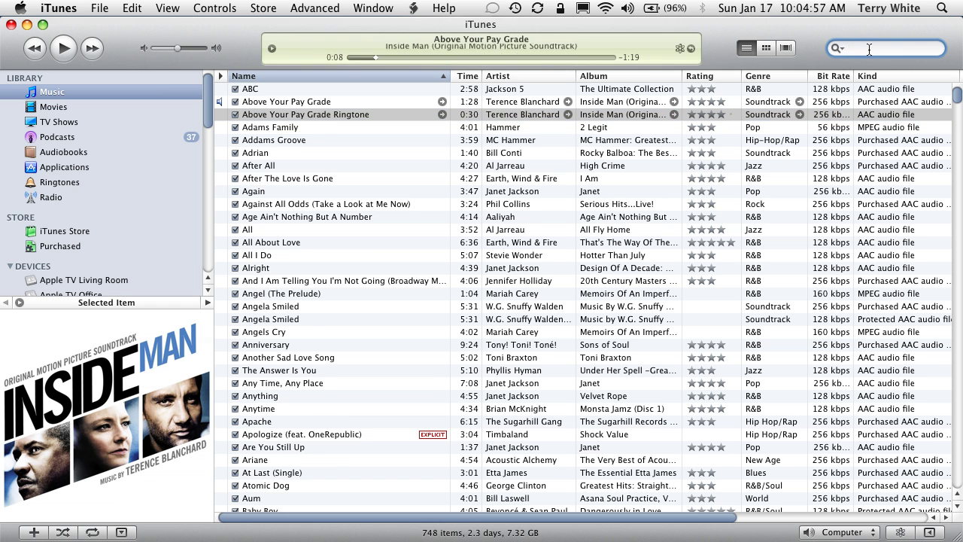
text(abov)
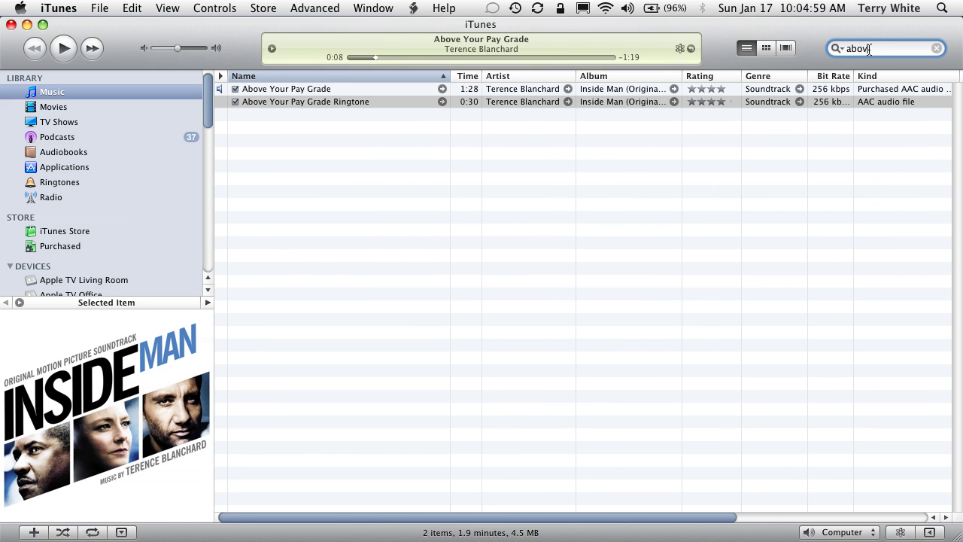
click(333, 112)
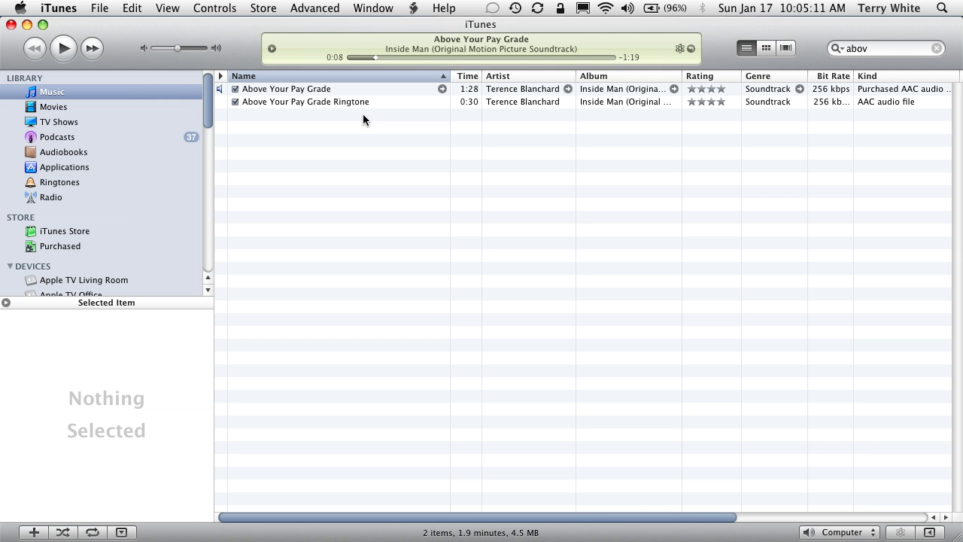
click(347, 101)
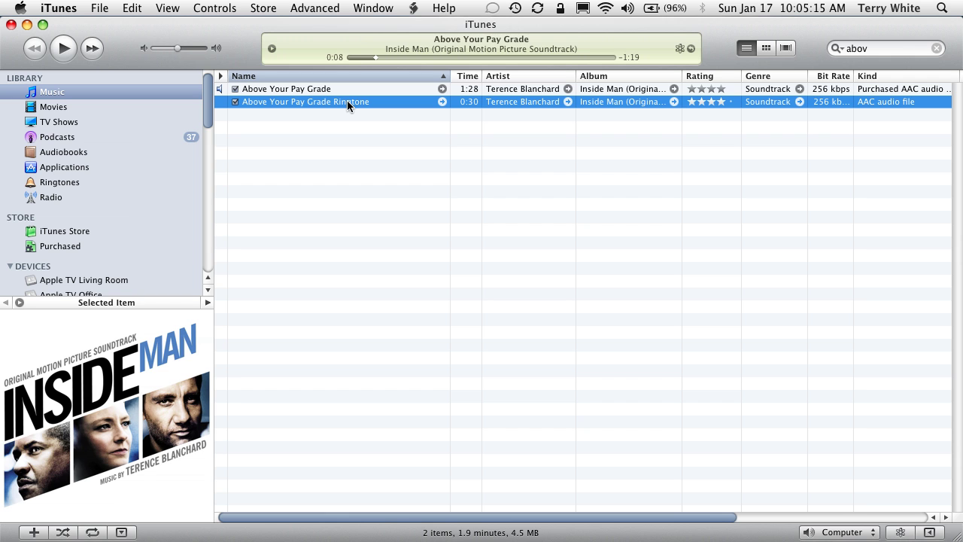
right_click(347, 102)
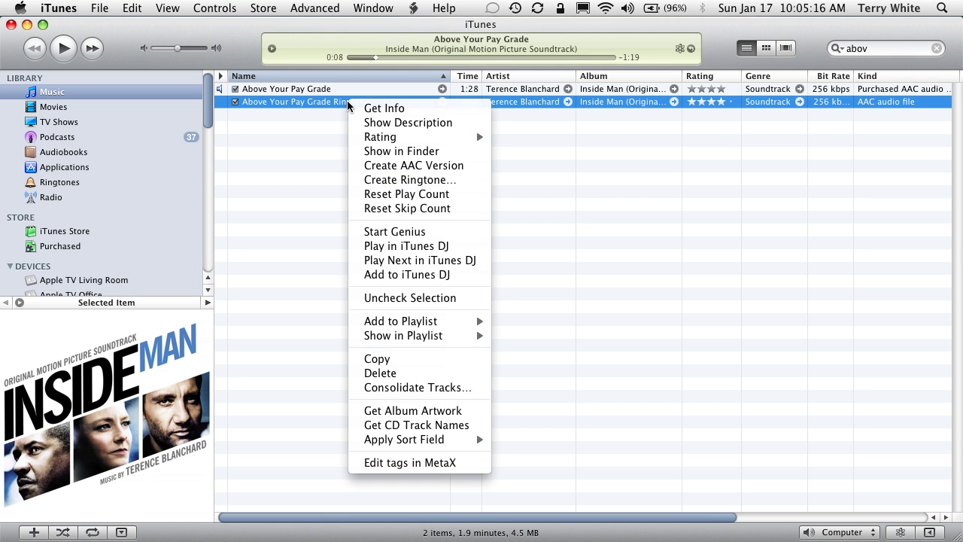
click(397, 154)
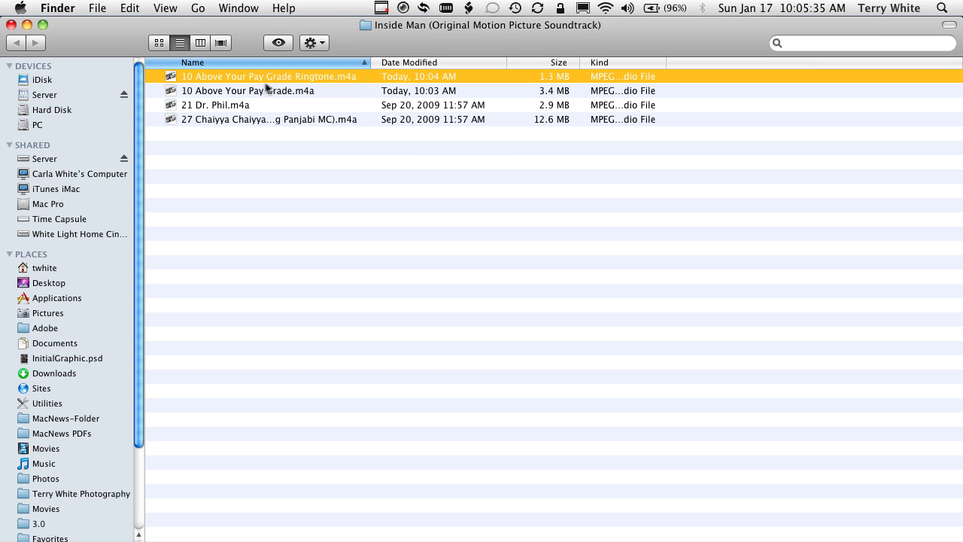
Change the extension of the 10 Above Your Pay Grade Ringtone file from .m4a to .m4r and accept the new extension.
click(346, 82)
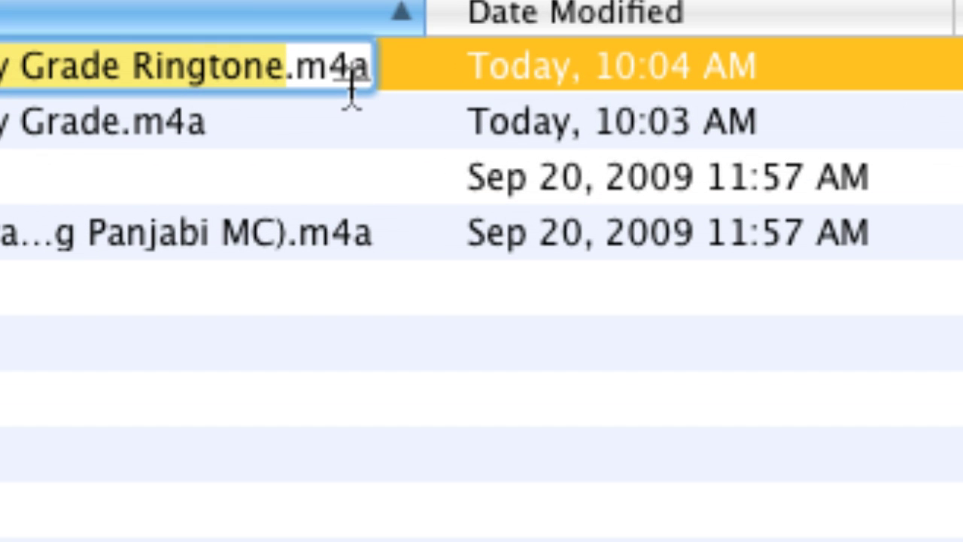
click(351, 89)
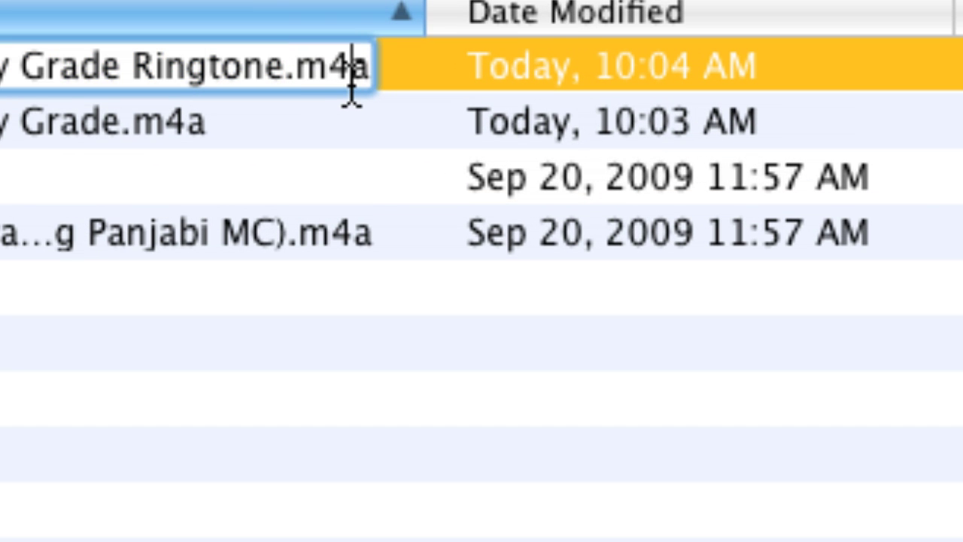
drag(351, 89, 362, 91)
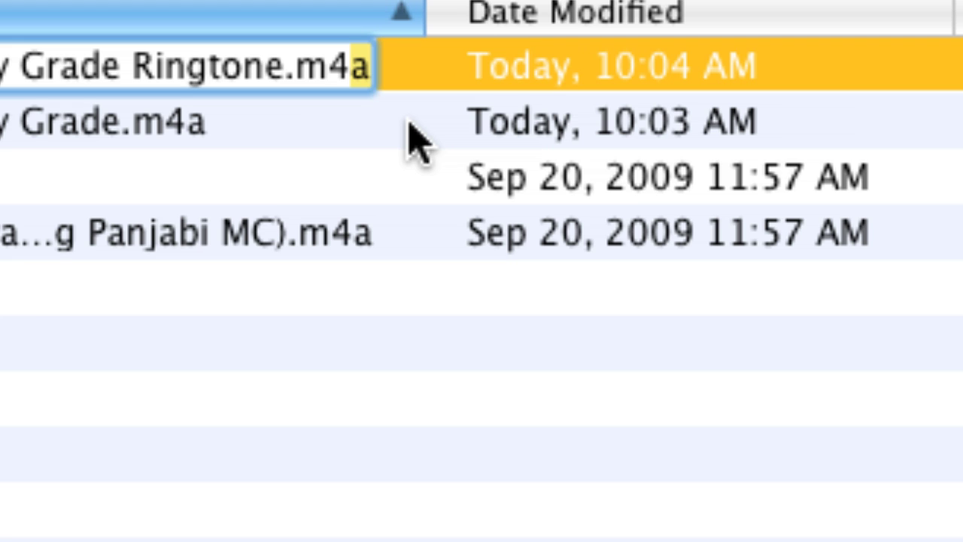
text(r)
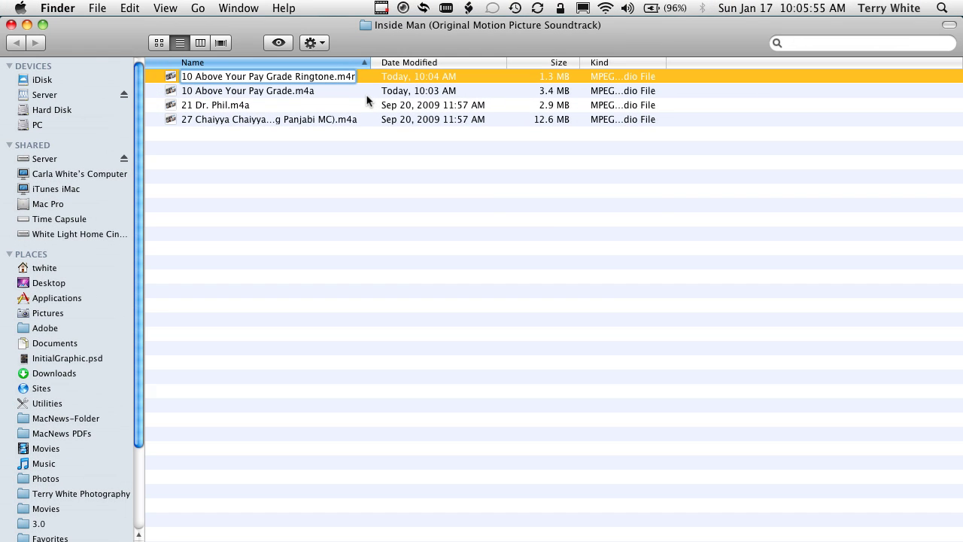
key(Return)
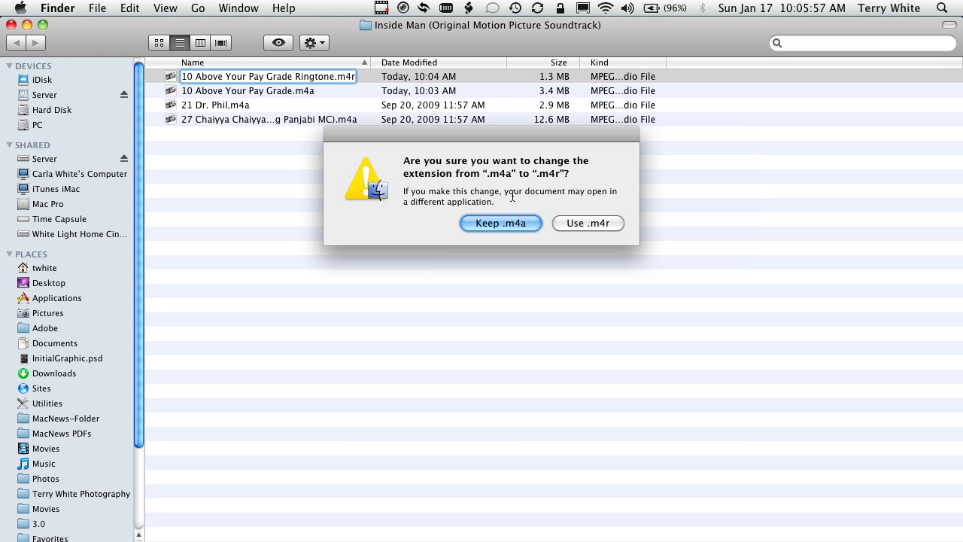
click(585, 223)
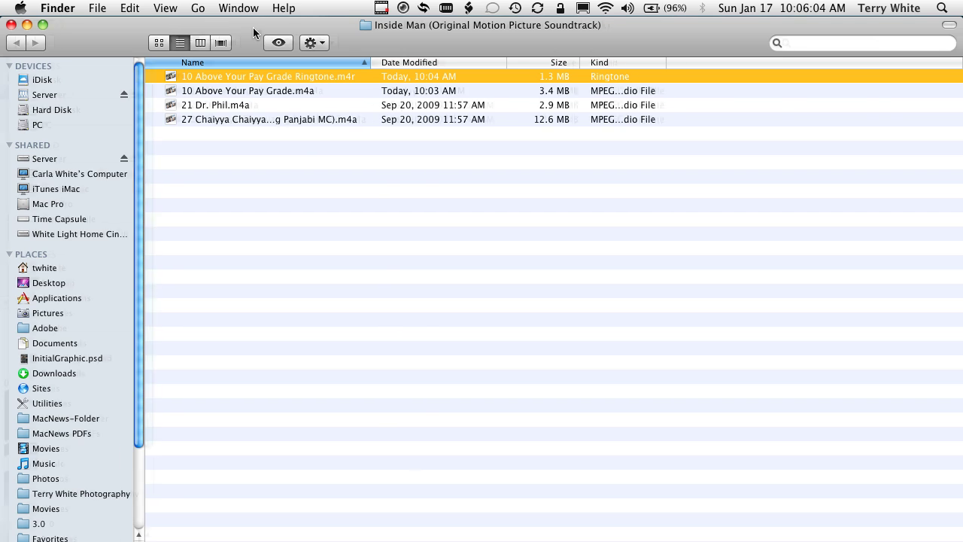
Try to add the .m4r ringtone file from Finder to the iTunes library and look for it among the ringtones.
drag(253, 32, 597, 32)
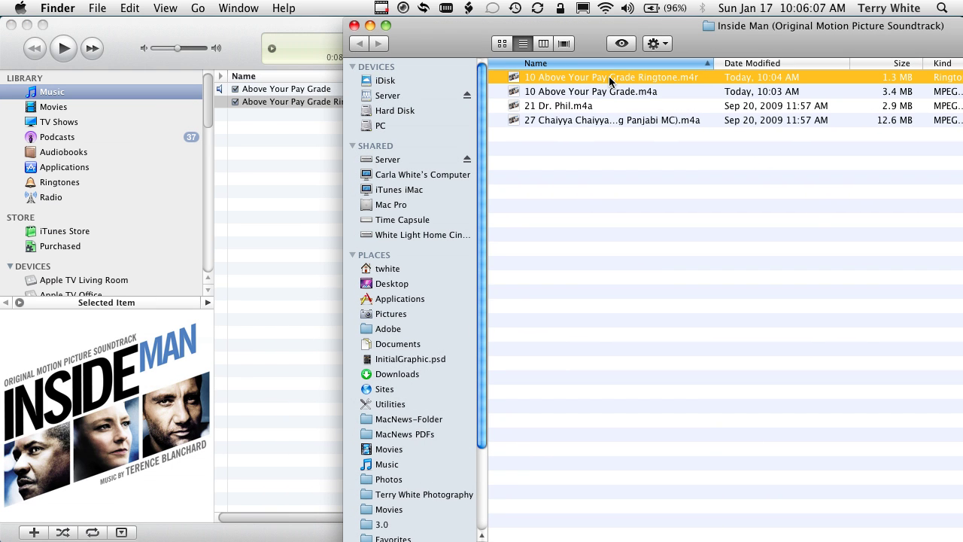
drag(610, 80, 80, 132)
click(215, 32)
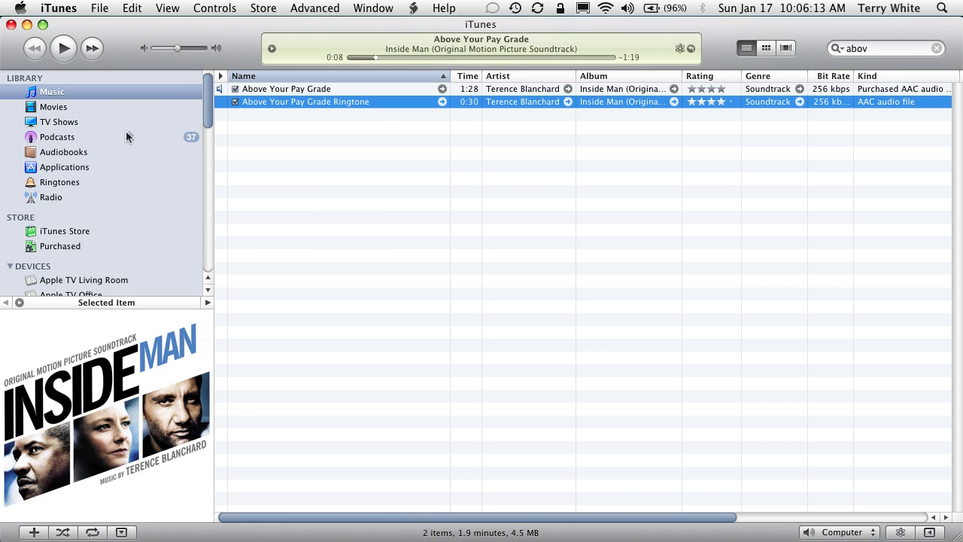
click(73, 185)
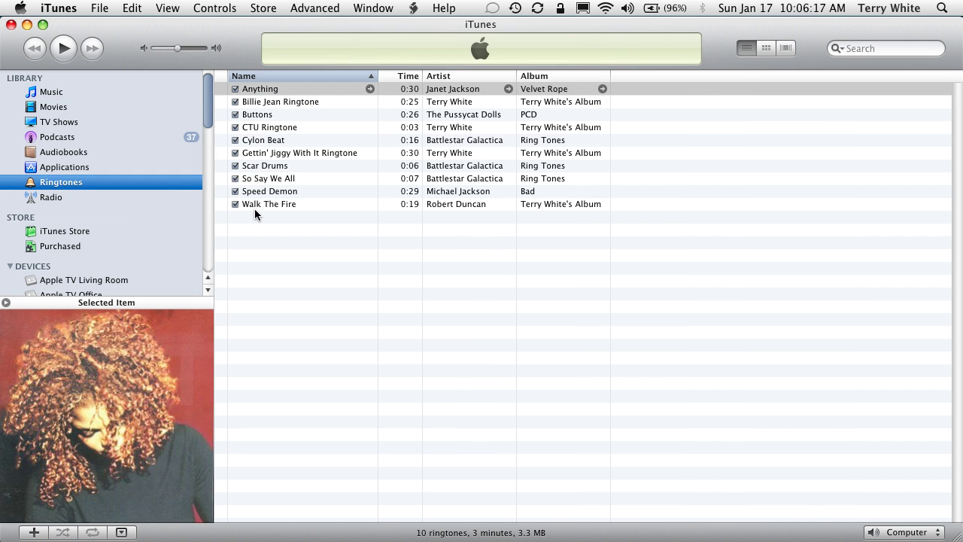
Remove Above Your Pay Grade Ringtone from the music library while keeping its file in the iTunes Media folder.
click(64, 92)
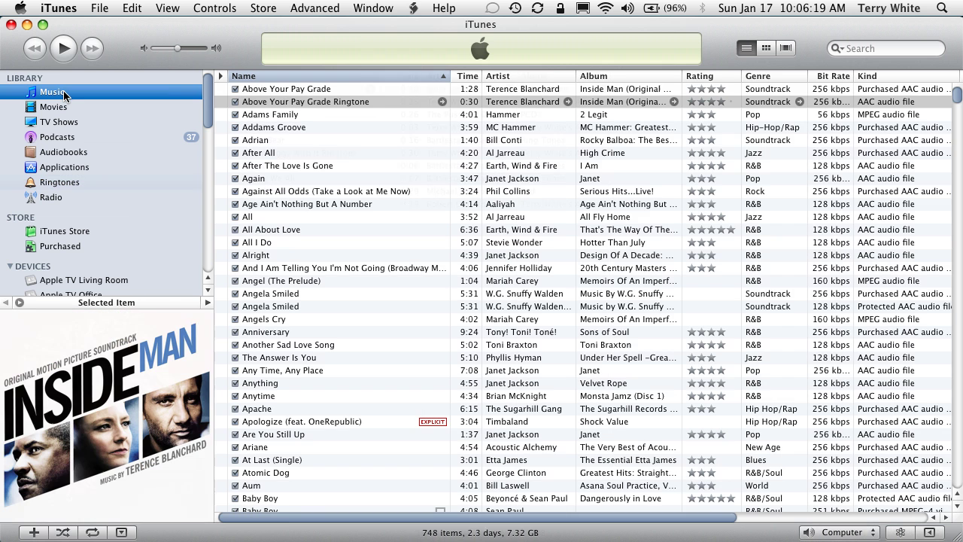
click(354, 107)
key(super+c)
key(BackSpace)
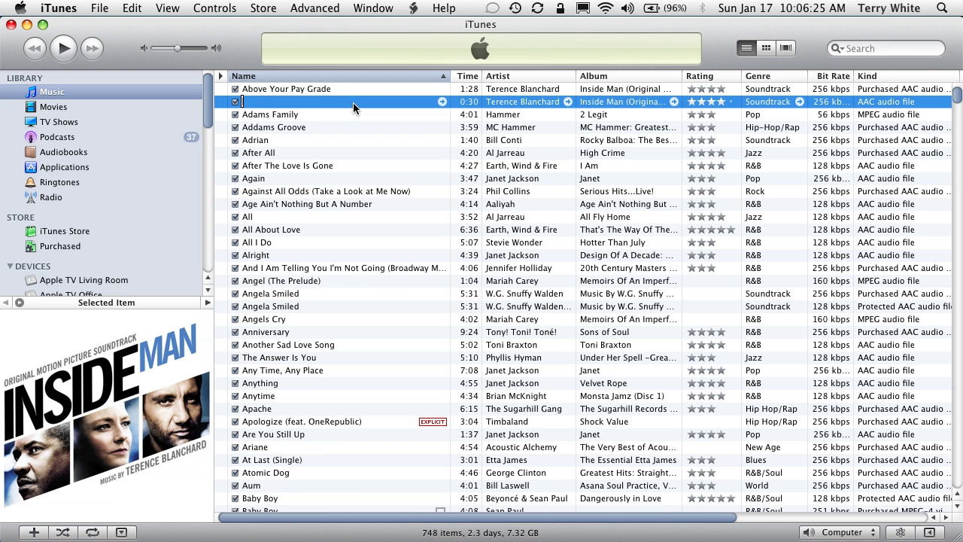
key(super+v)
key(Return)
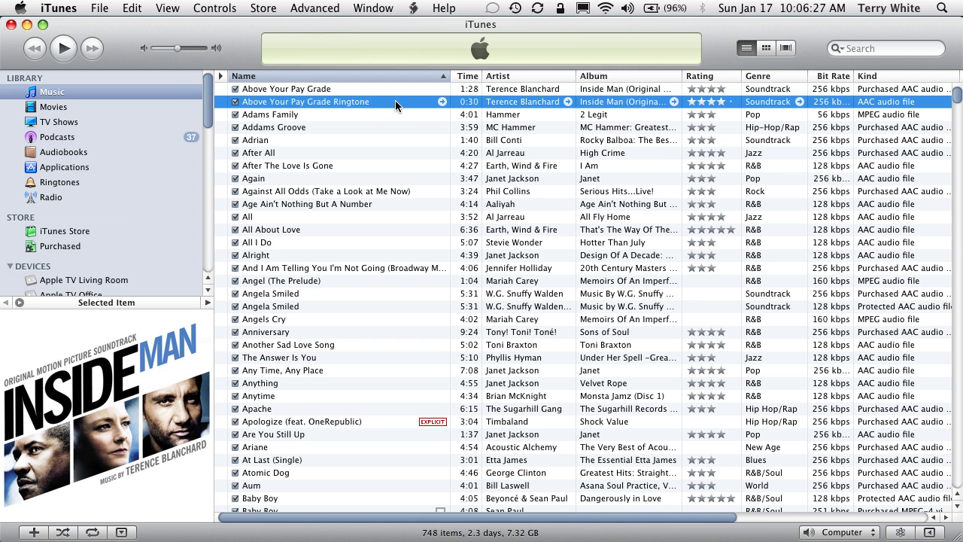
key(Delete)
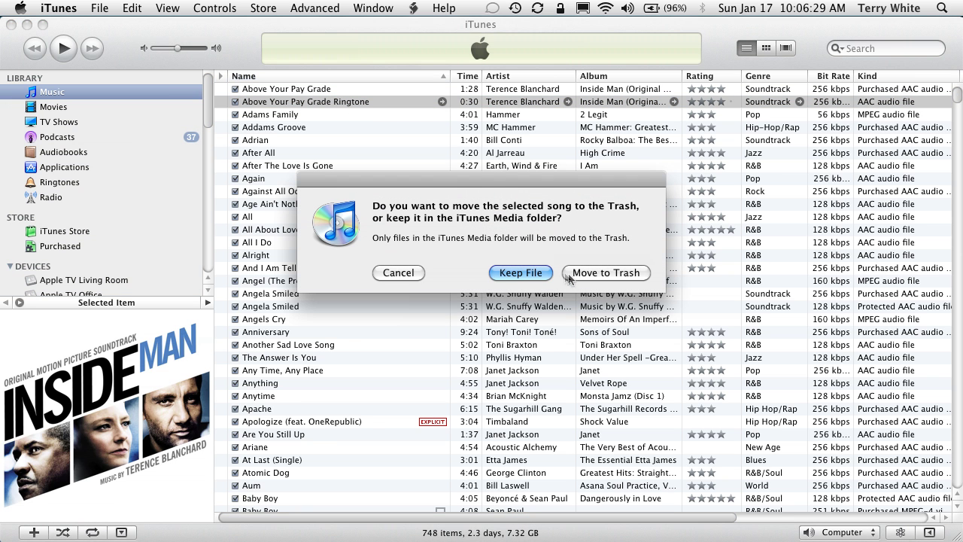
click(541, 277)
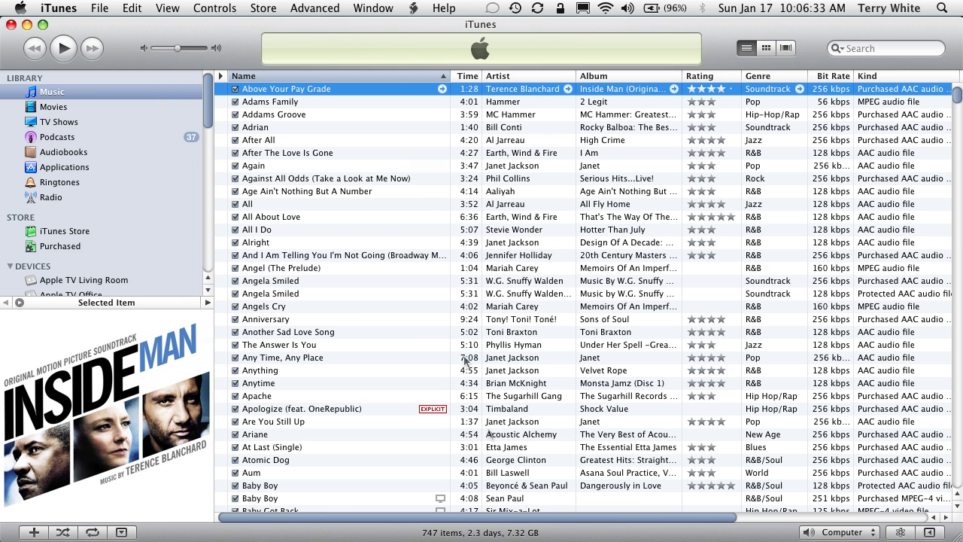
Add the 10 Above Your Pay Grade Ringtone.m4r file from Finder to the iTunes library and select it among the ringtones.
key(super+Tab)
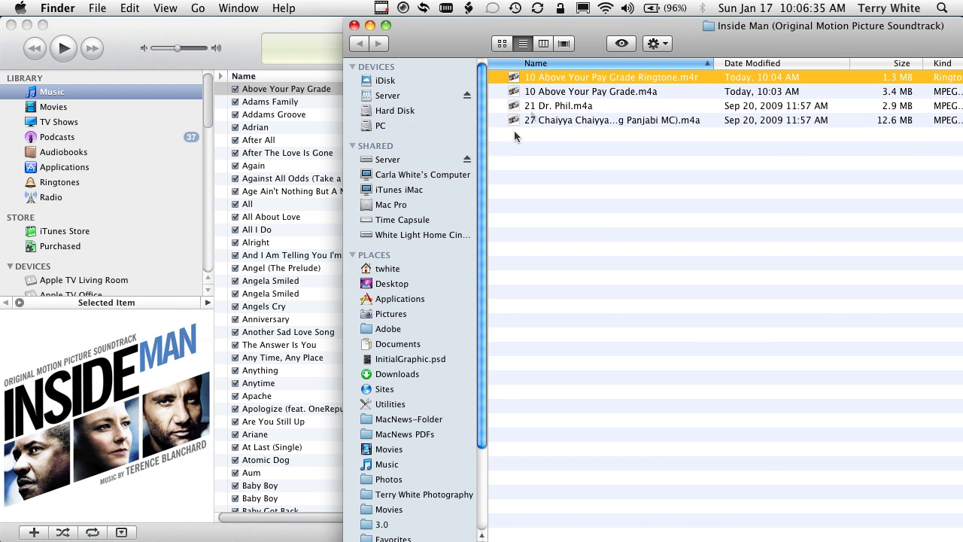
drag(586, 78, 90, 139)
click(72, 132)
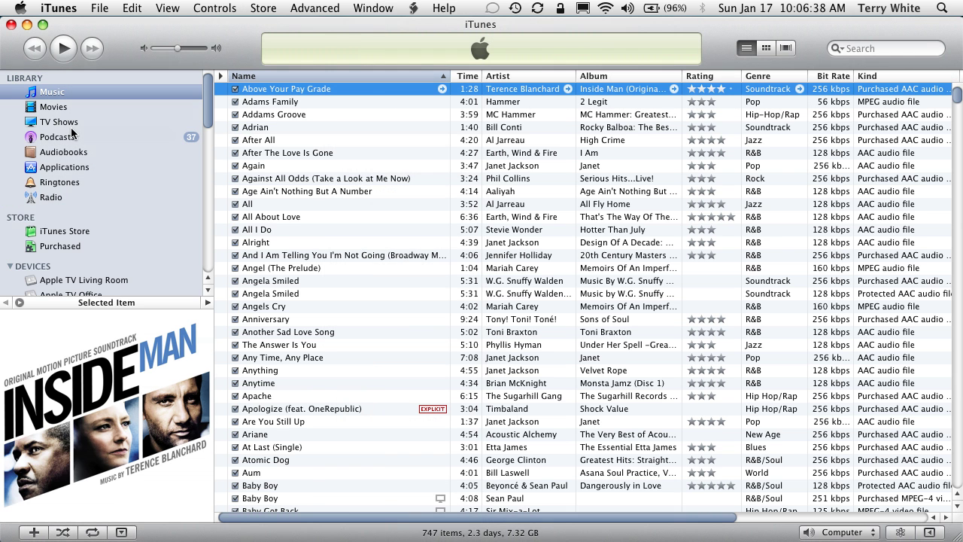
click(73, 181)
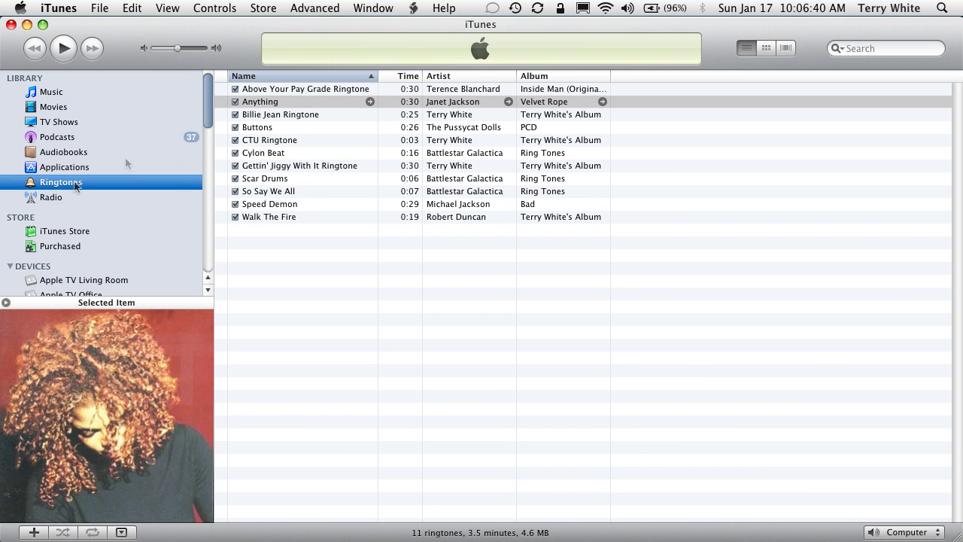
click(324, 90)
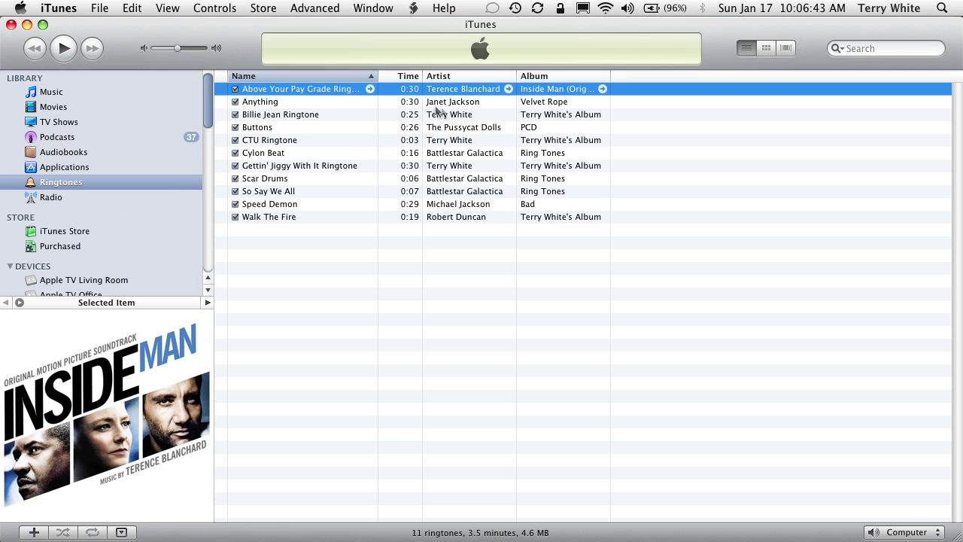